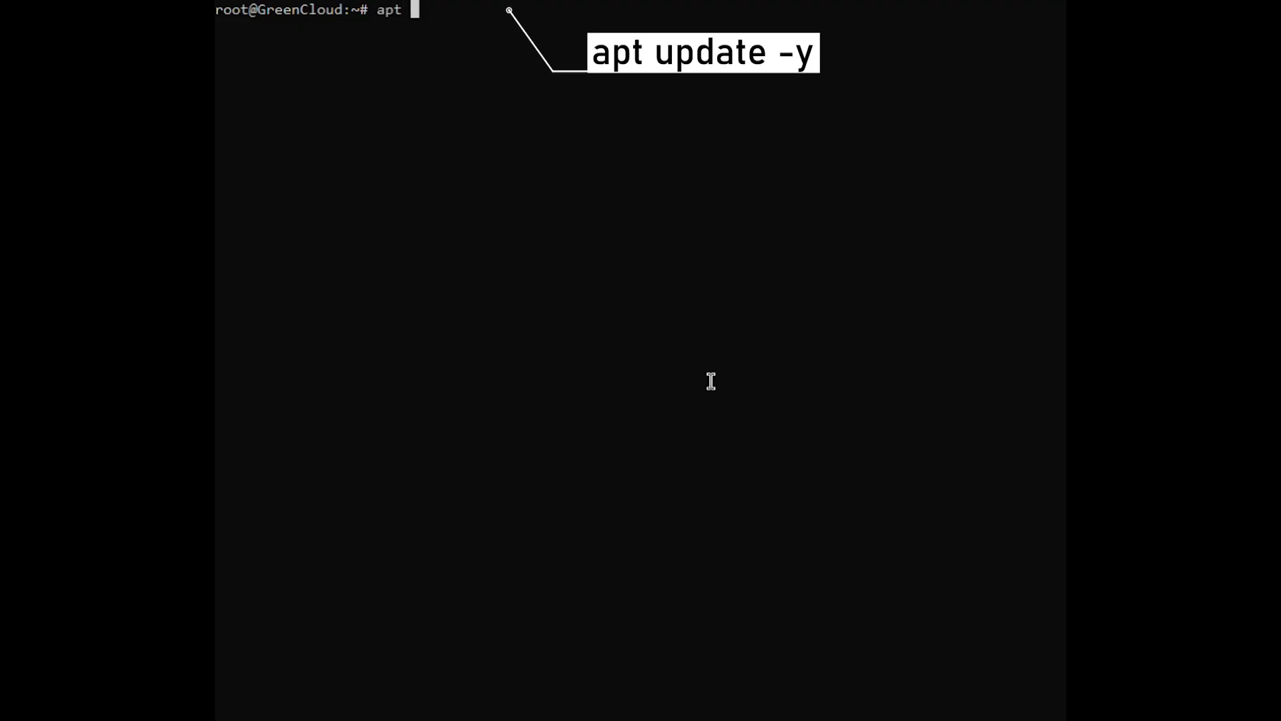
pyautogui.write('update -y')
# Run apt update, then wget jdk-21_linux-x64_bin.deb from Oracle and install it with dpkg -i
pyautogui.press('Return')
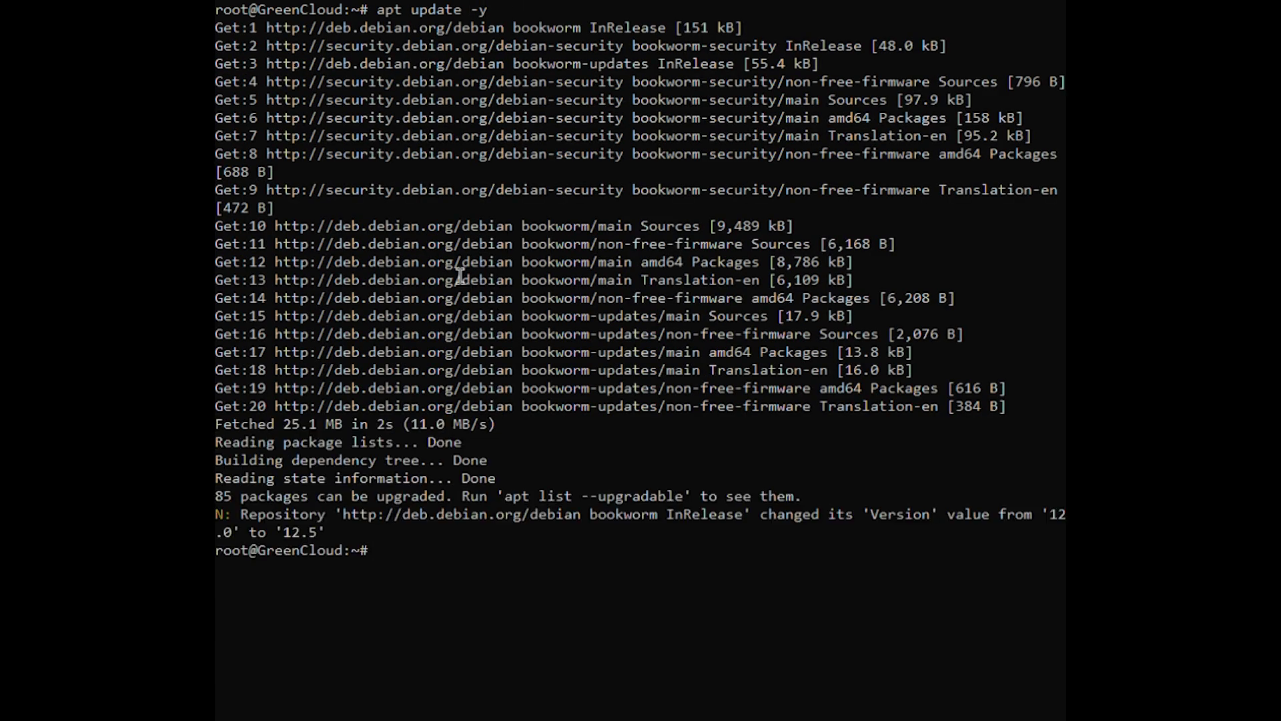
pyautogui.write('wget https://download.oracle.com/java/21/latest/jdk-21_linux-x64_bin.deb')
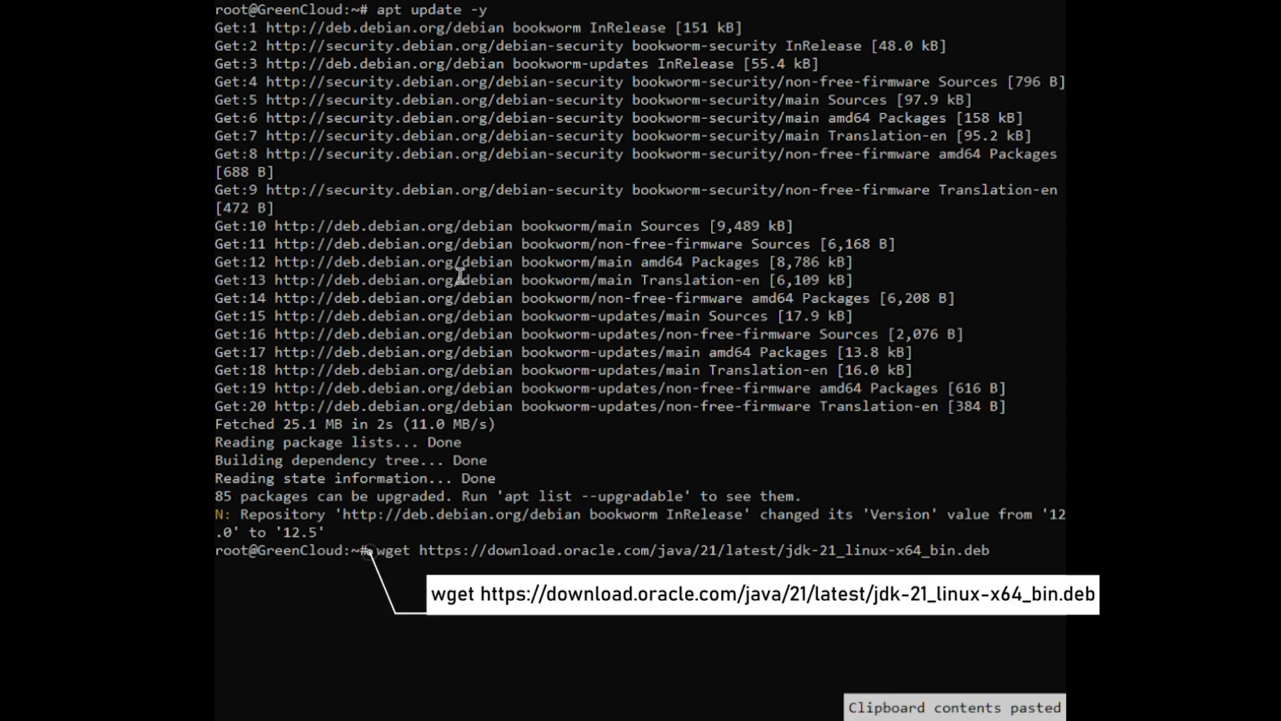
pyautogui.press('Return')
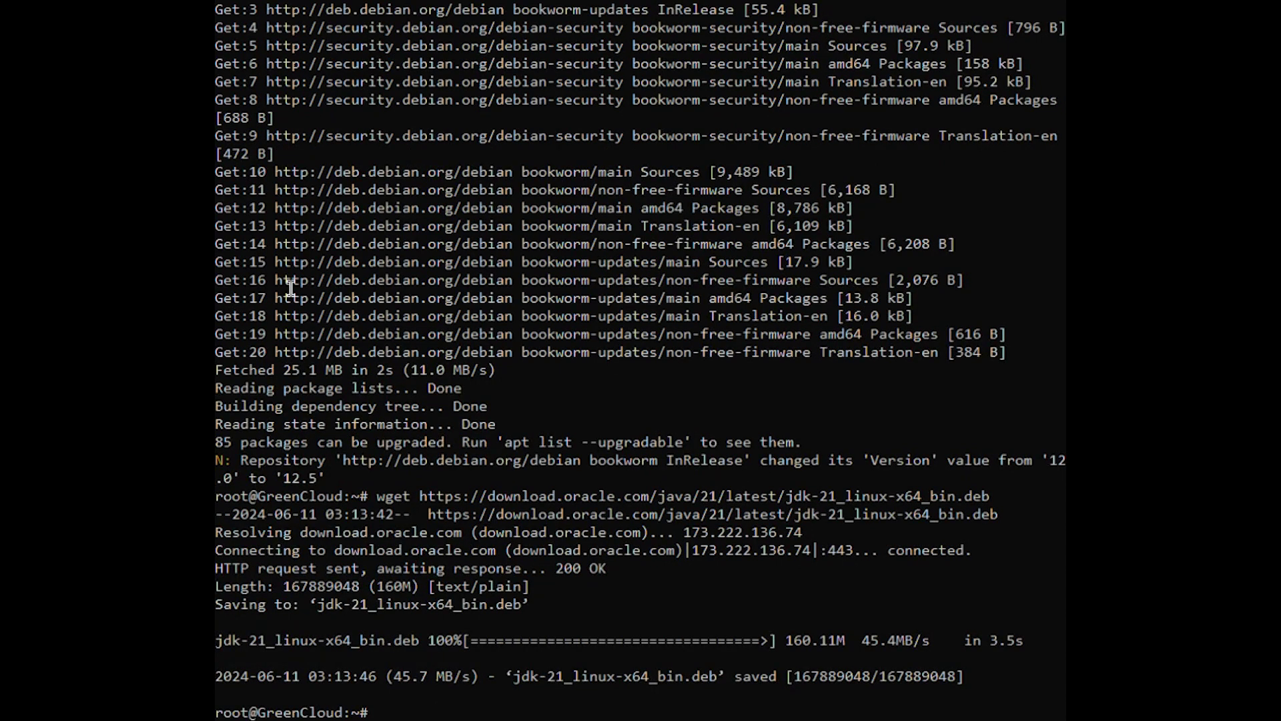
pyautogui.write('dpkg -i jdk-21_linux-x64_bin.deb')
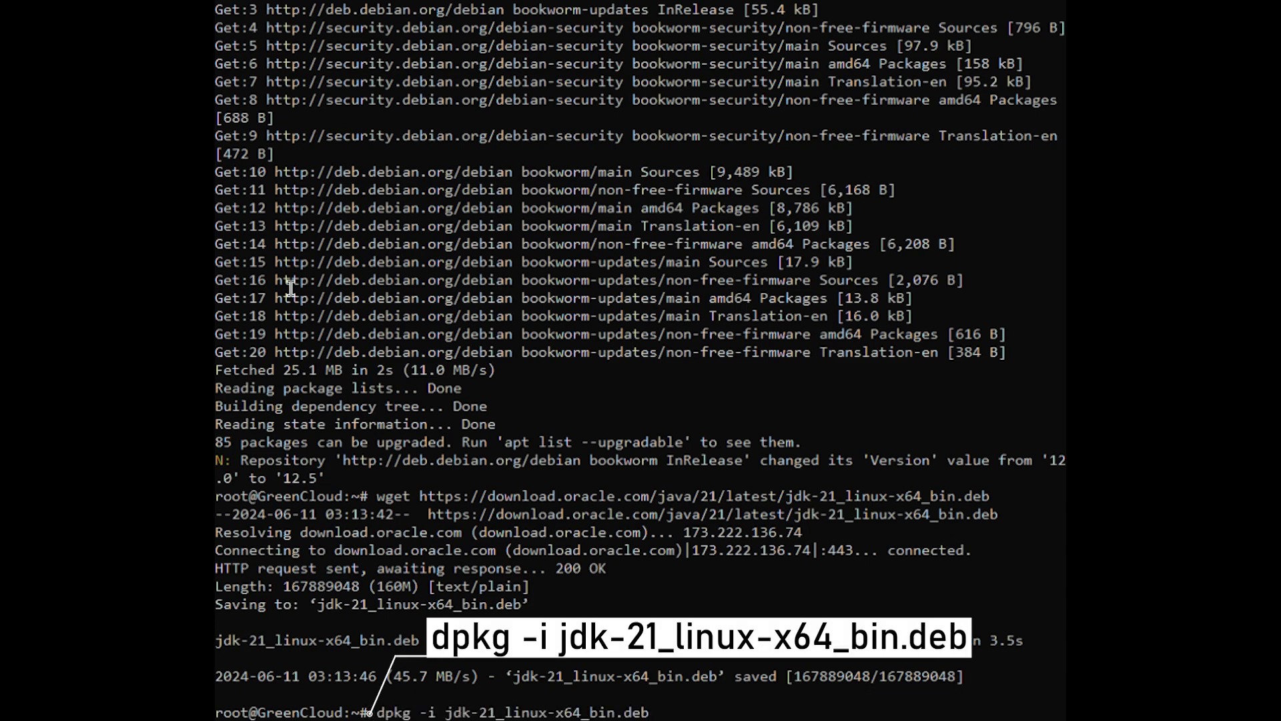
pyautogui.press('Return')
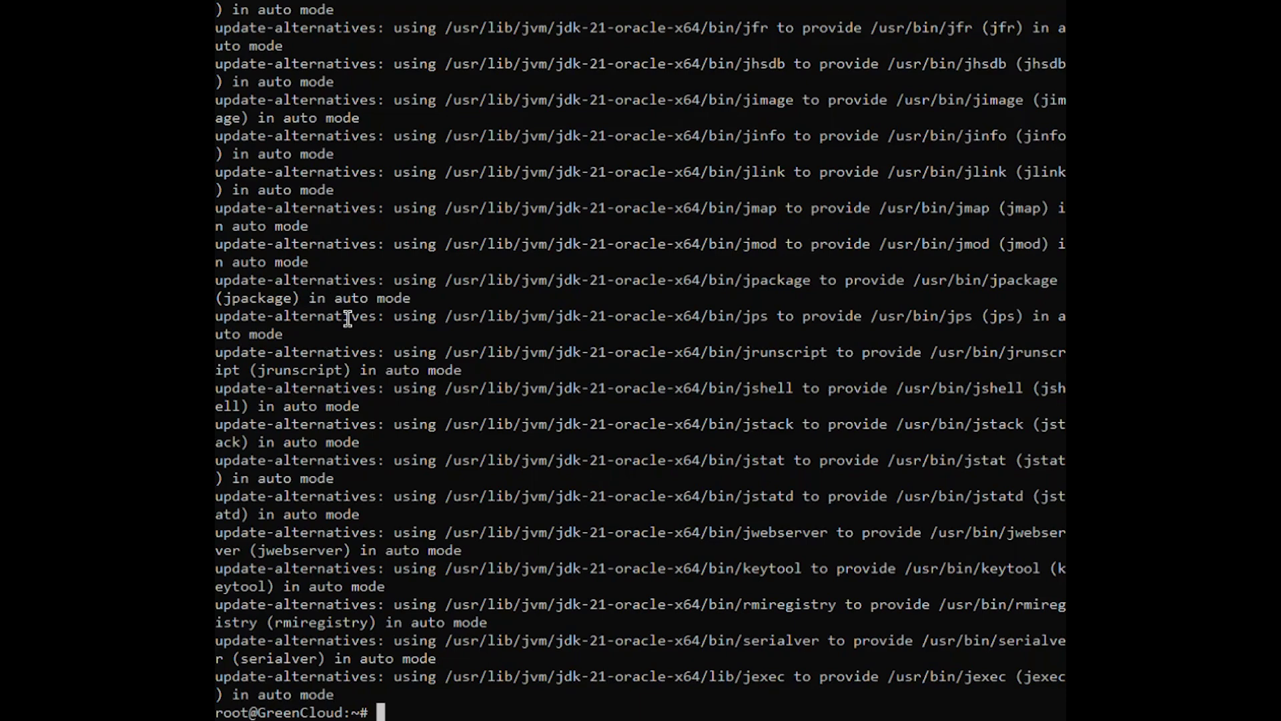
pyautogui.write('java --version')
# Check that java --version reports 21.0.3 LTS and that update-alternatives lists only the Oracle java
pyautogui.press('Return')
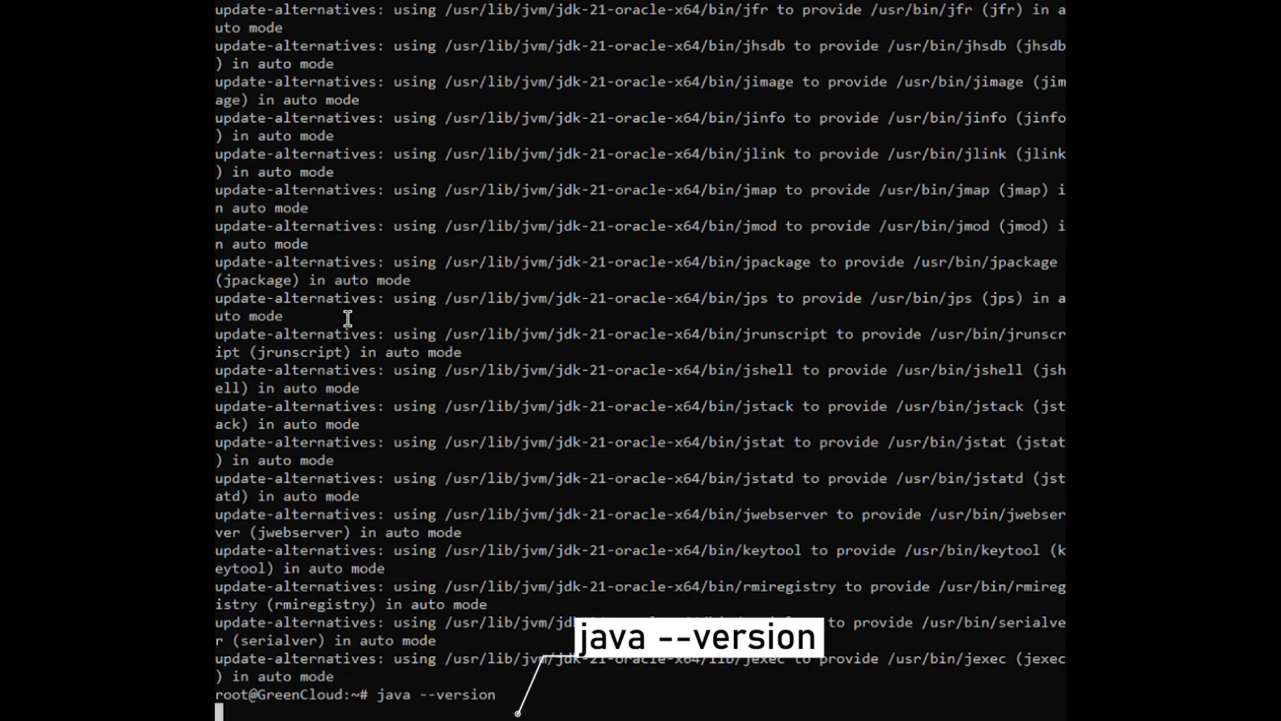
pyautogui.moveTo(441, 658)
pyautogui.mouseDown()
pyautogui.moveTo(240, 681)
pyautogui.moveTo(216, 658)
pyautogui.mouseUp()
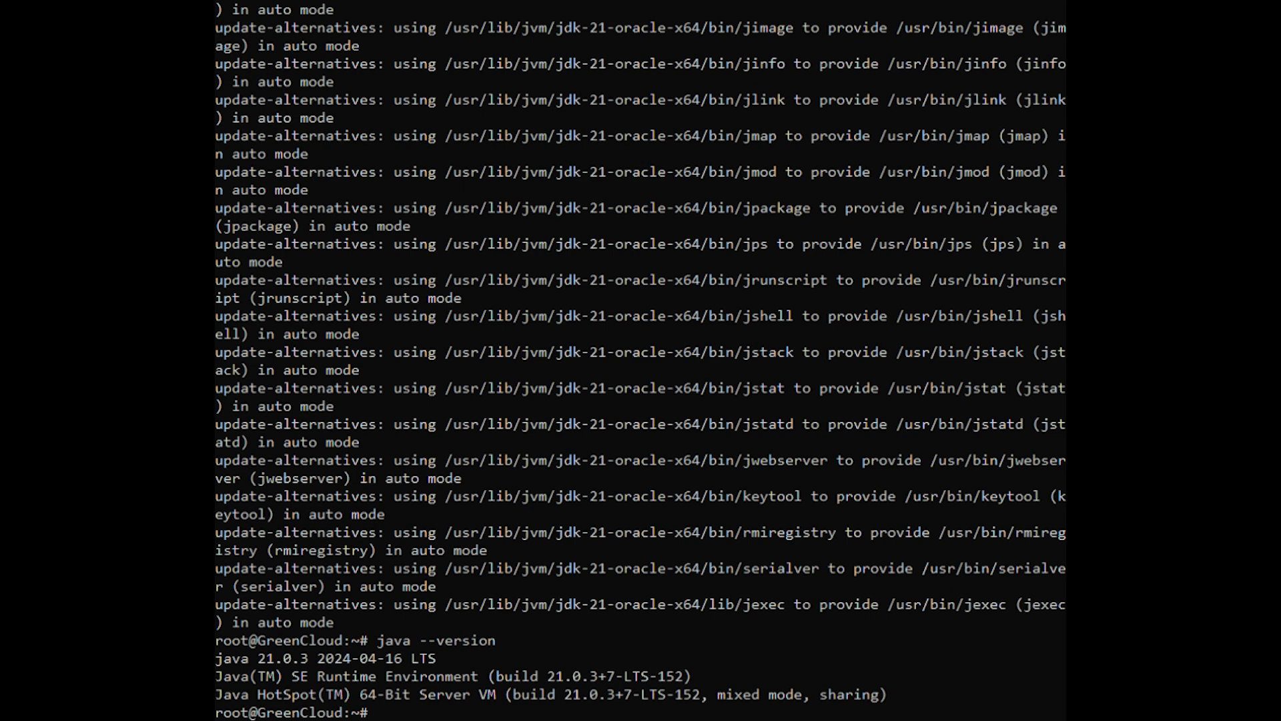
pyautogui.rightClick(438, 242)
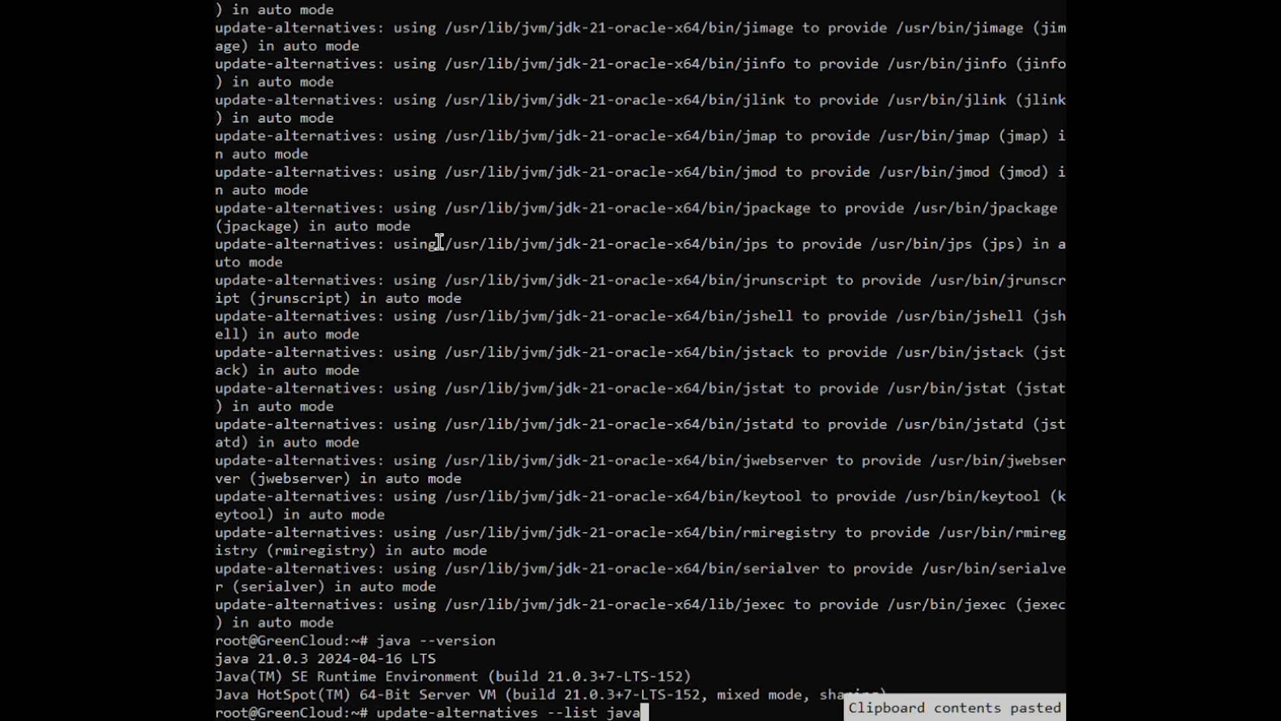
pyautogui.press('Return')
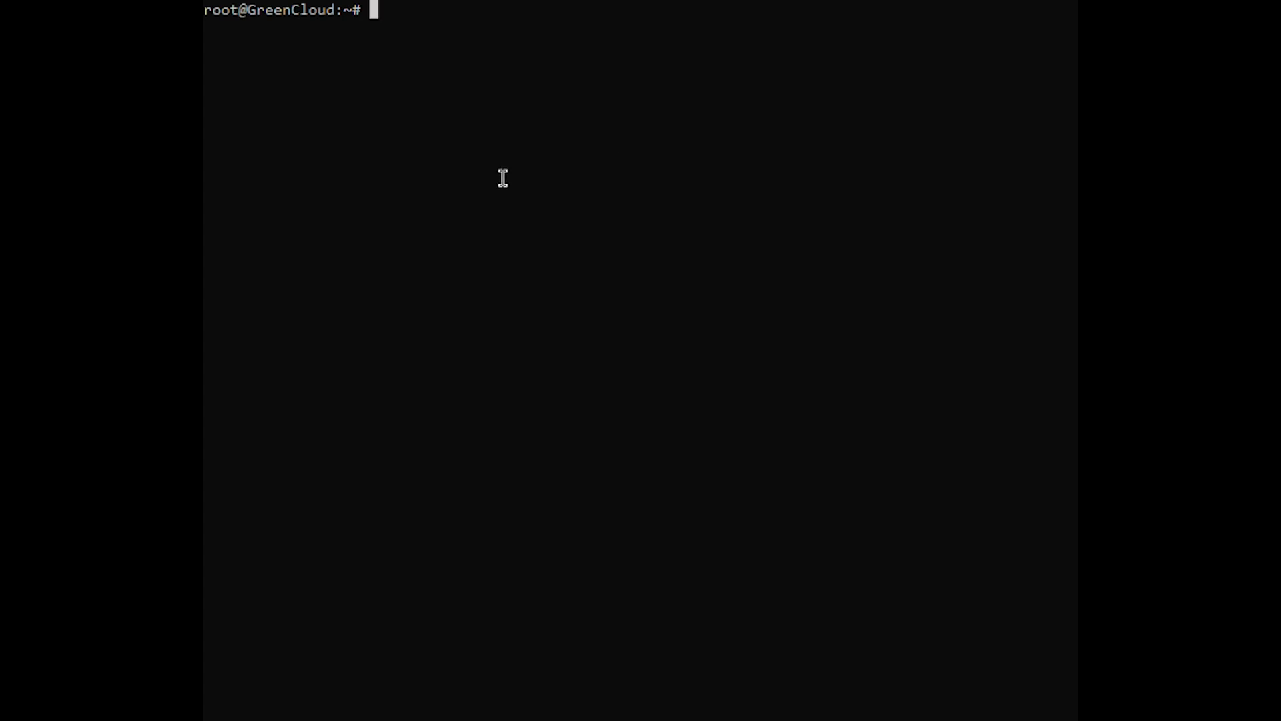
pyautogui.write('apt upd')
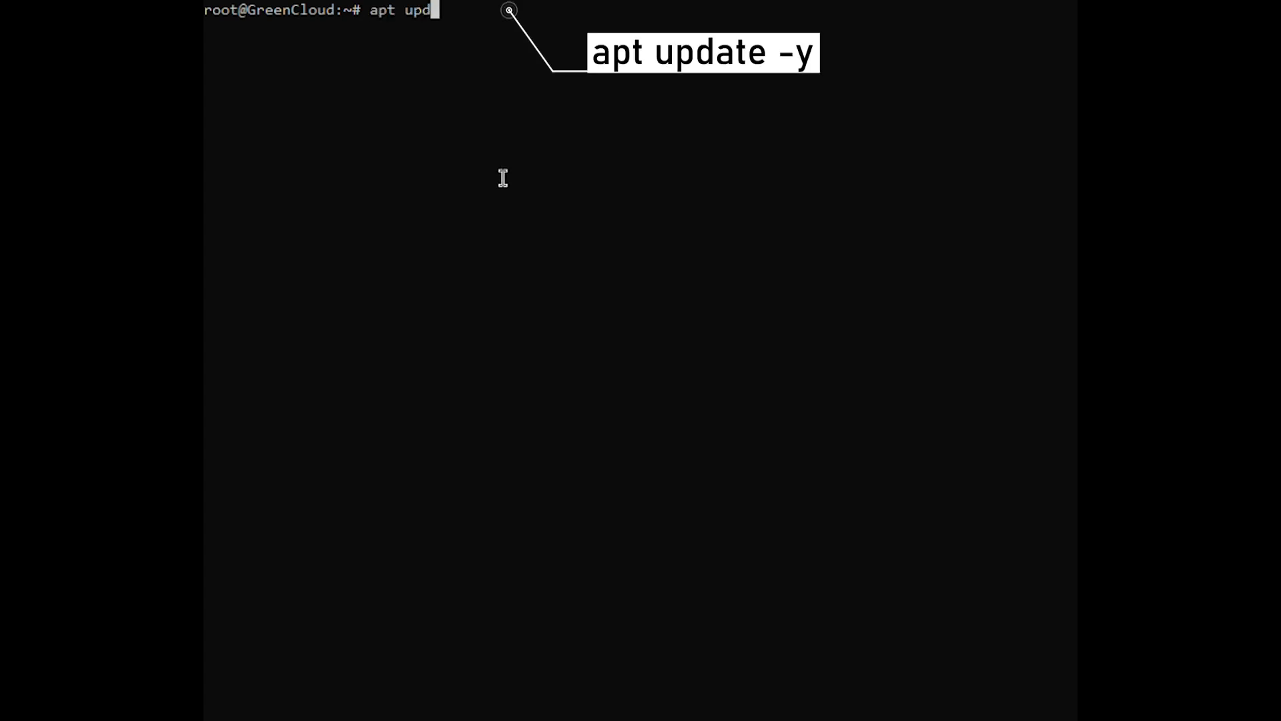
pyautogui.write('ate -y')
# Run apt update -y and apt install wget -y, which reports wget is already newest
pyautogui.press('Return')
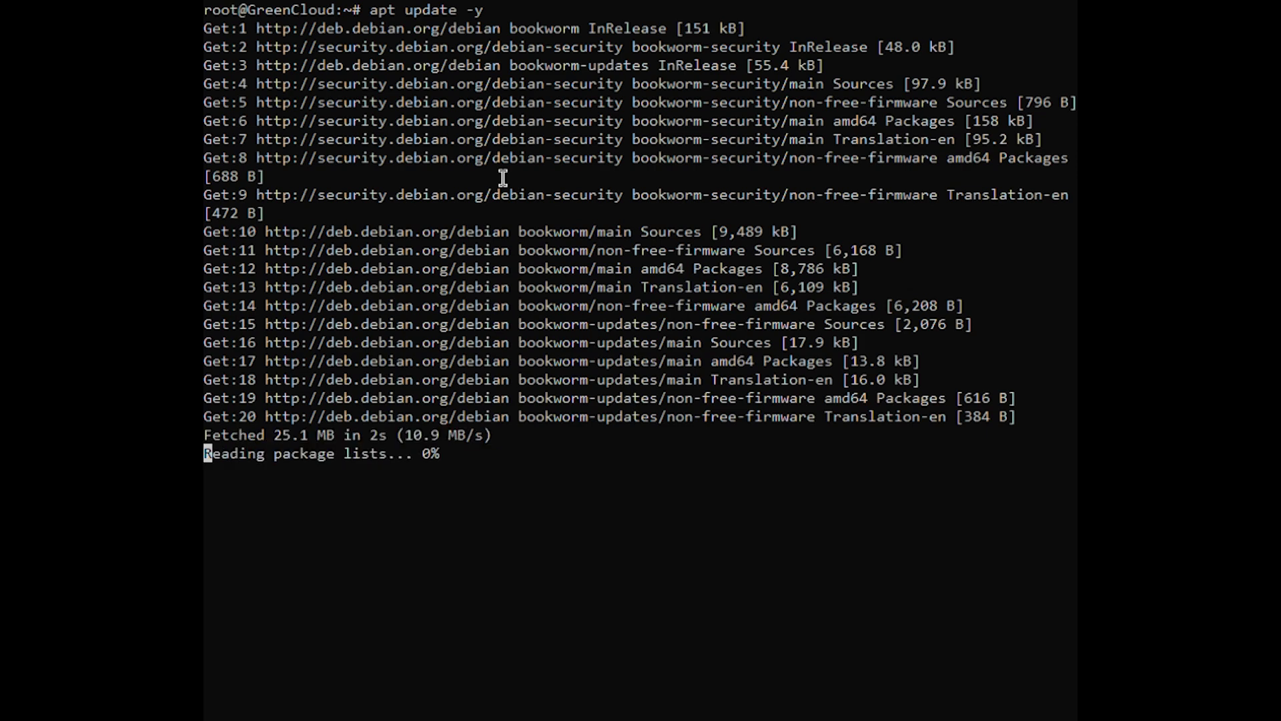
pyautogui.write('apt install ')
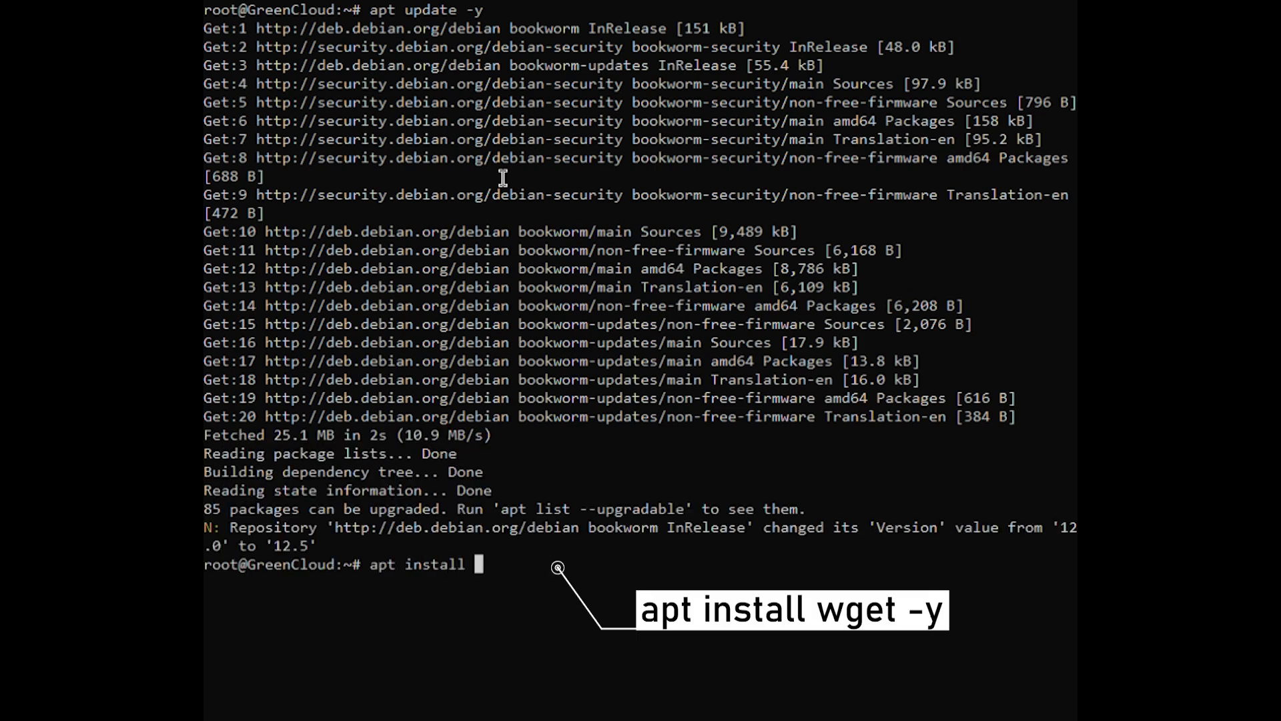
pyautogui.write('wget -y')
pyautogui.press('Return')
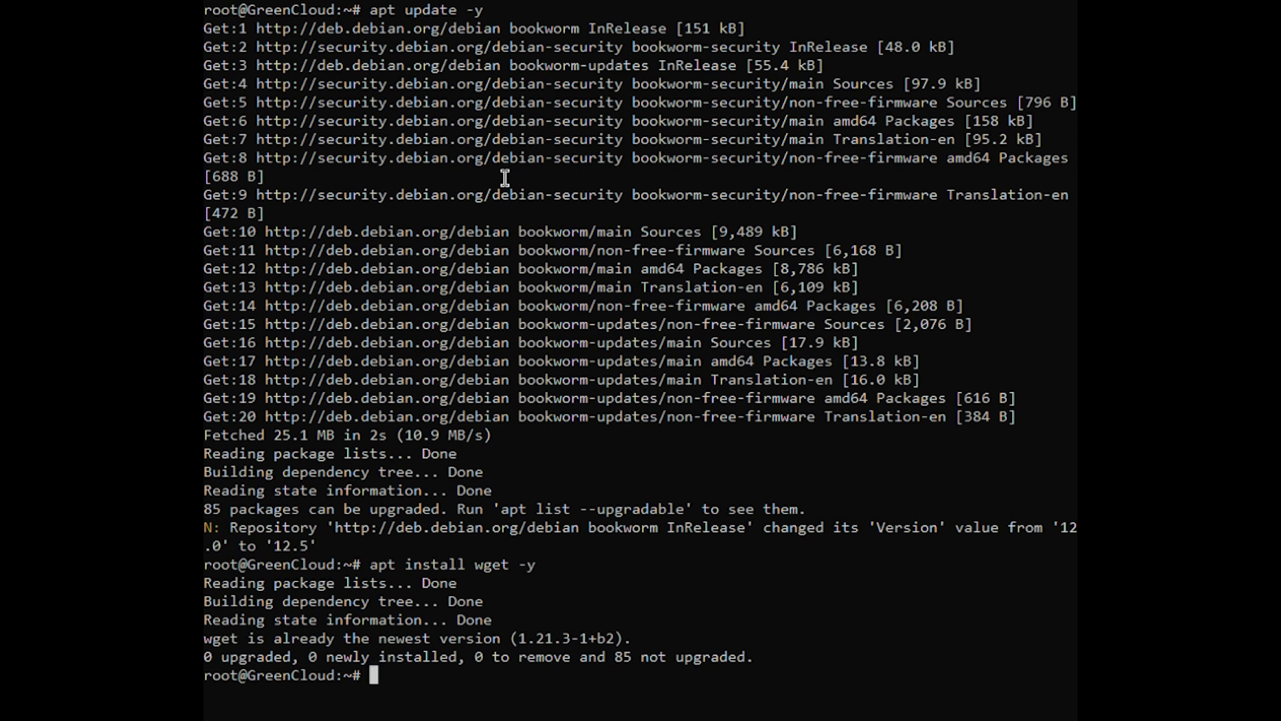
pyautogui.rightClick(496, 261)
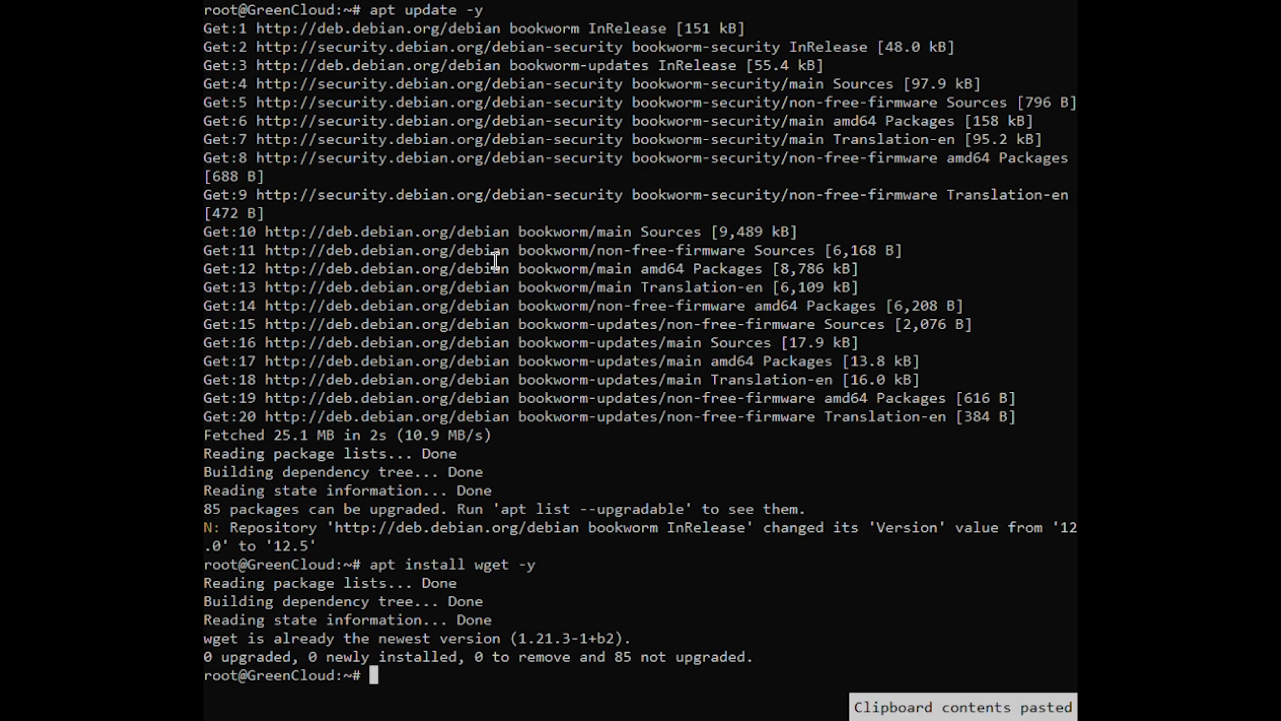
# Fetch openjdk-21.0.2_linux-x64_bin.tar.gz with wget and unpack it using tar xvf
pyautogui.press('Return')
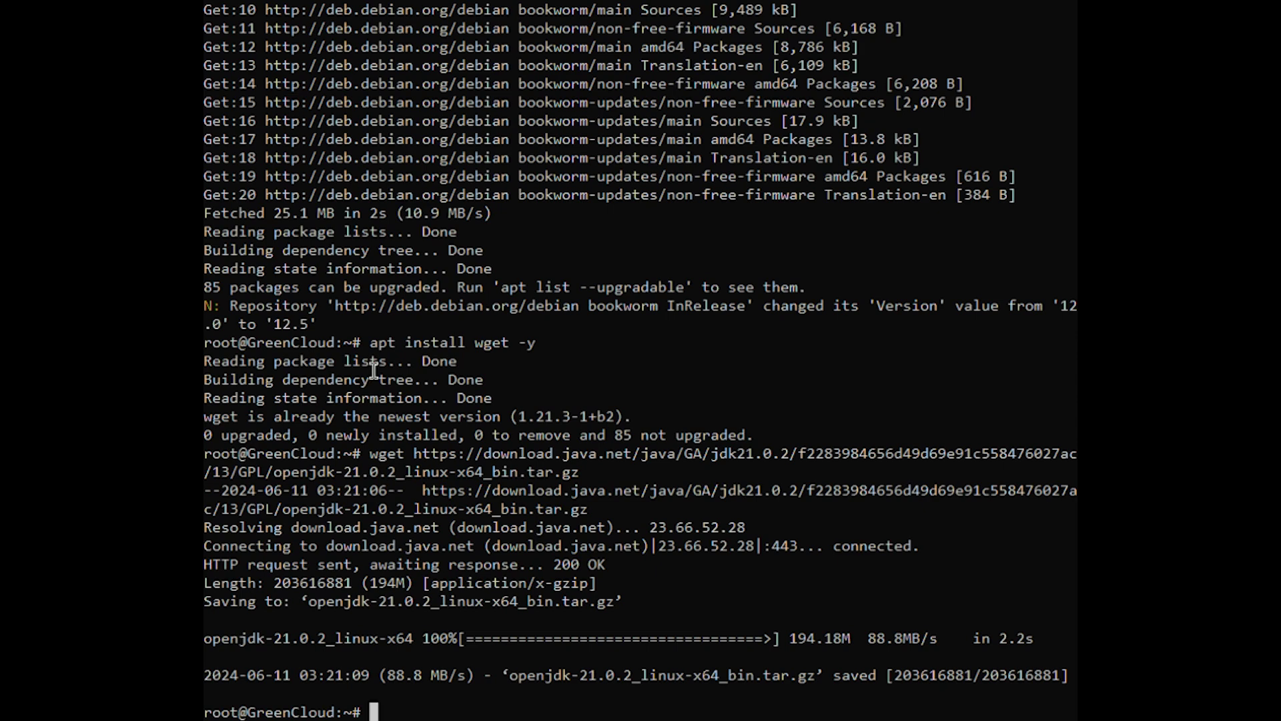
pyautogui.write('tar xvf openjdk-21.0.2_linux-x64_bin.tar.gz')
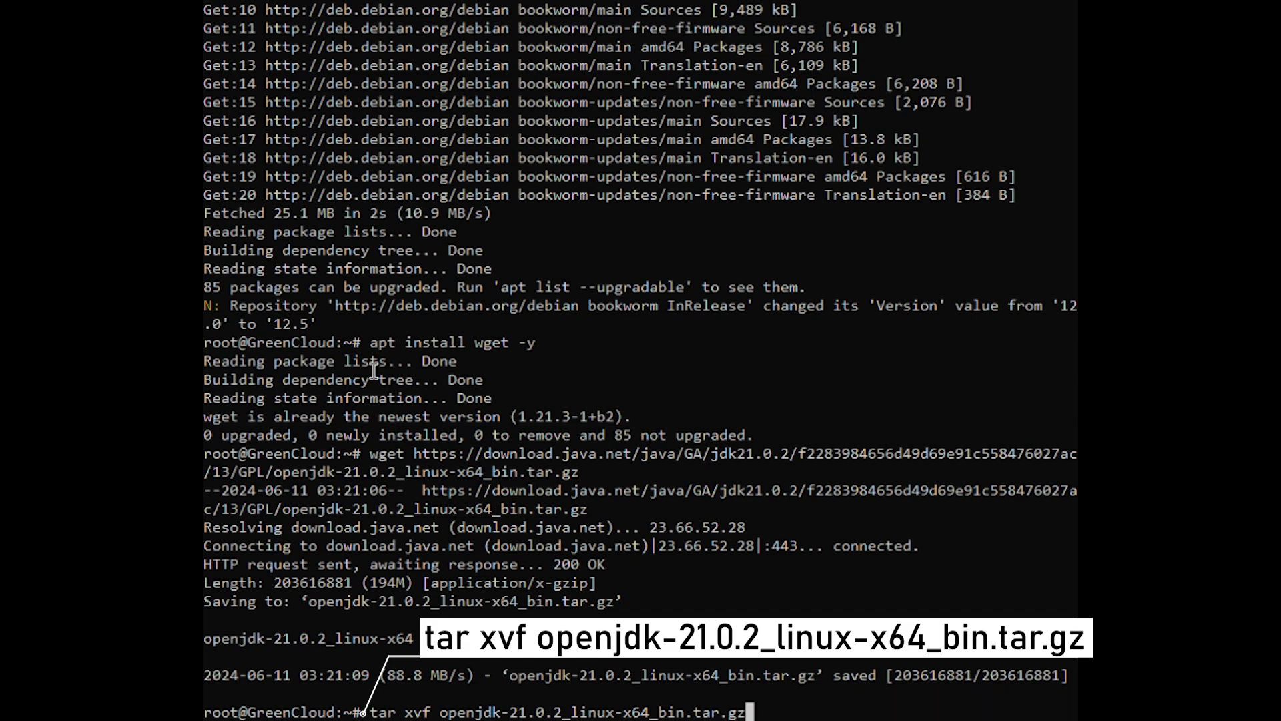
pyautogui.press('Return')
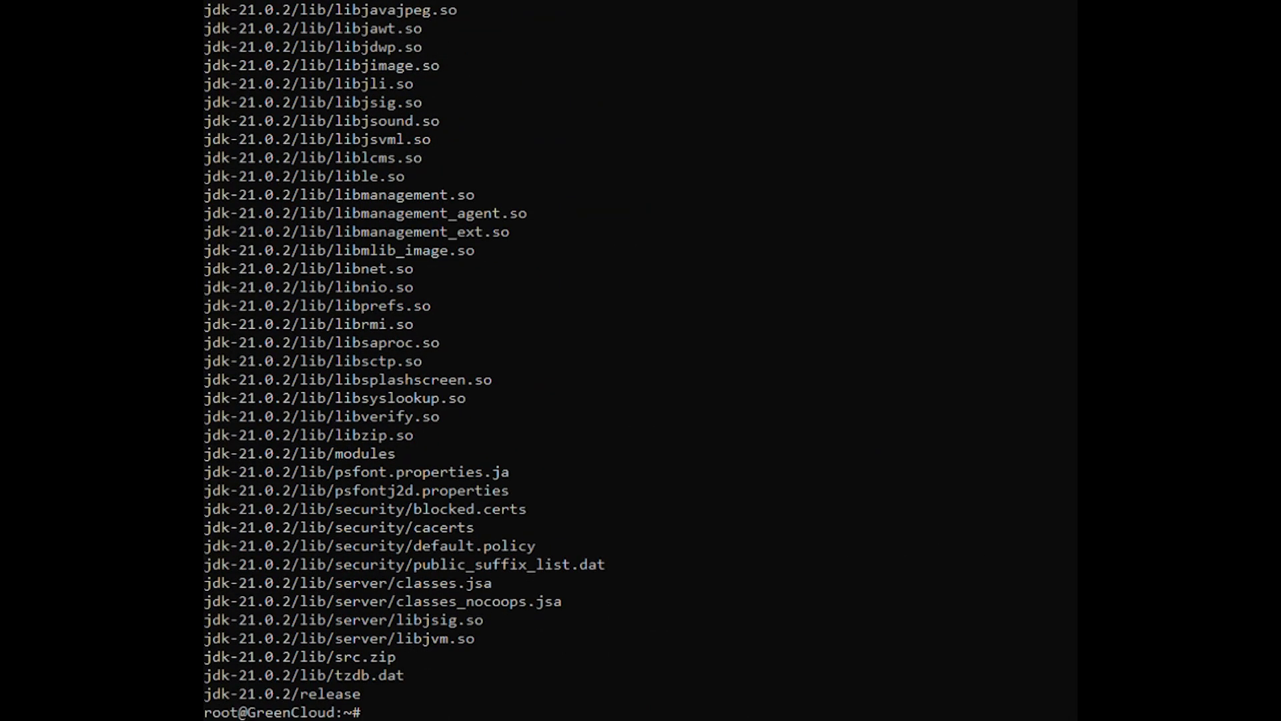
# Move jdk-21.0.2 to /usr/local/jdk-21 and tee JAVA_HOME and PATH exports into /etc/profile.d/jdk21.sh
pyautogui.write('mv jdk-21.0.2/ /usr/local/jdk-21')
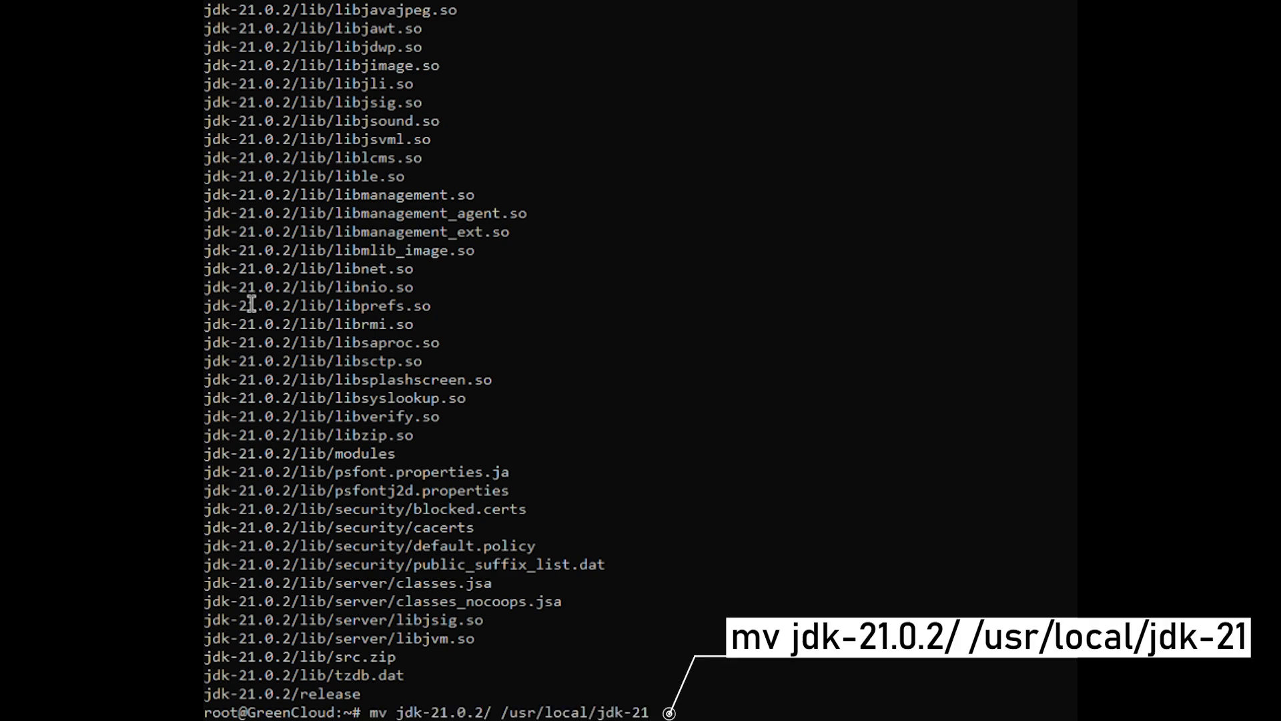
pyautogui.press('Return')
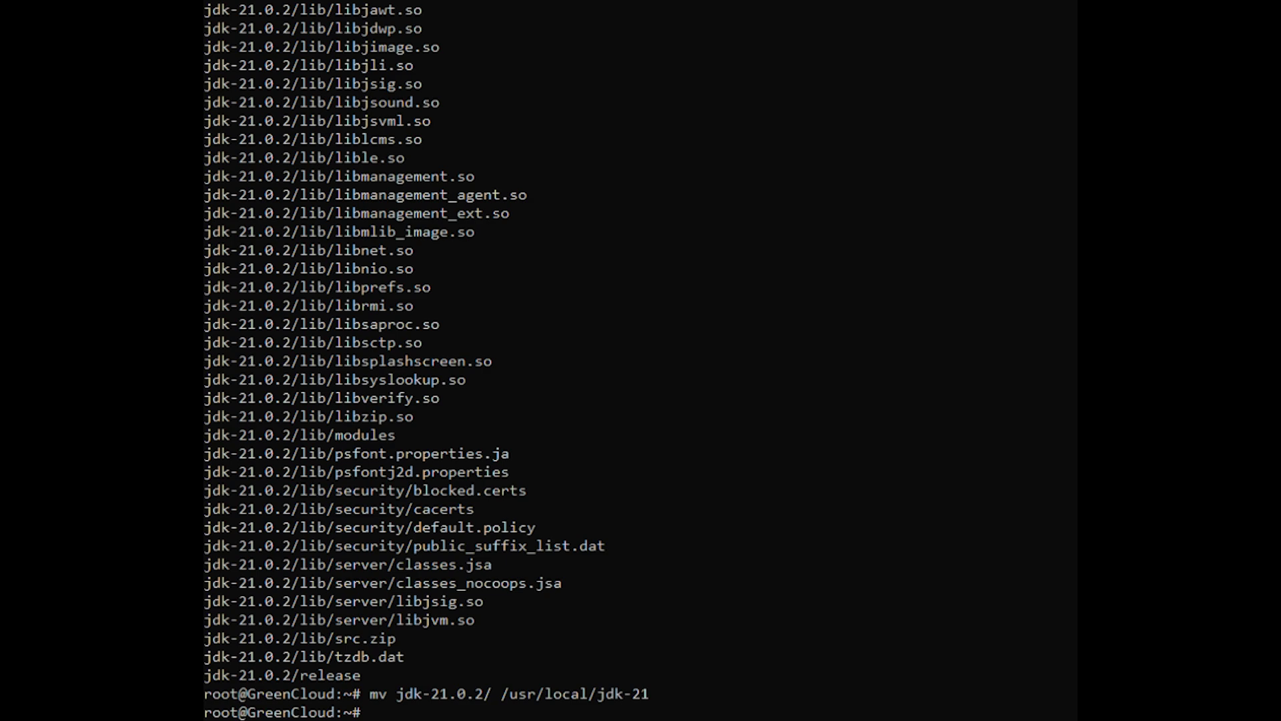
pyautogui.write('tee -a /etc/profile.d/jdk21.sh<<EOF')
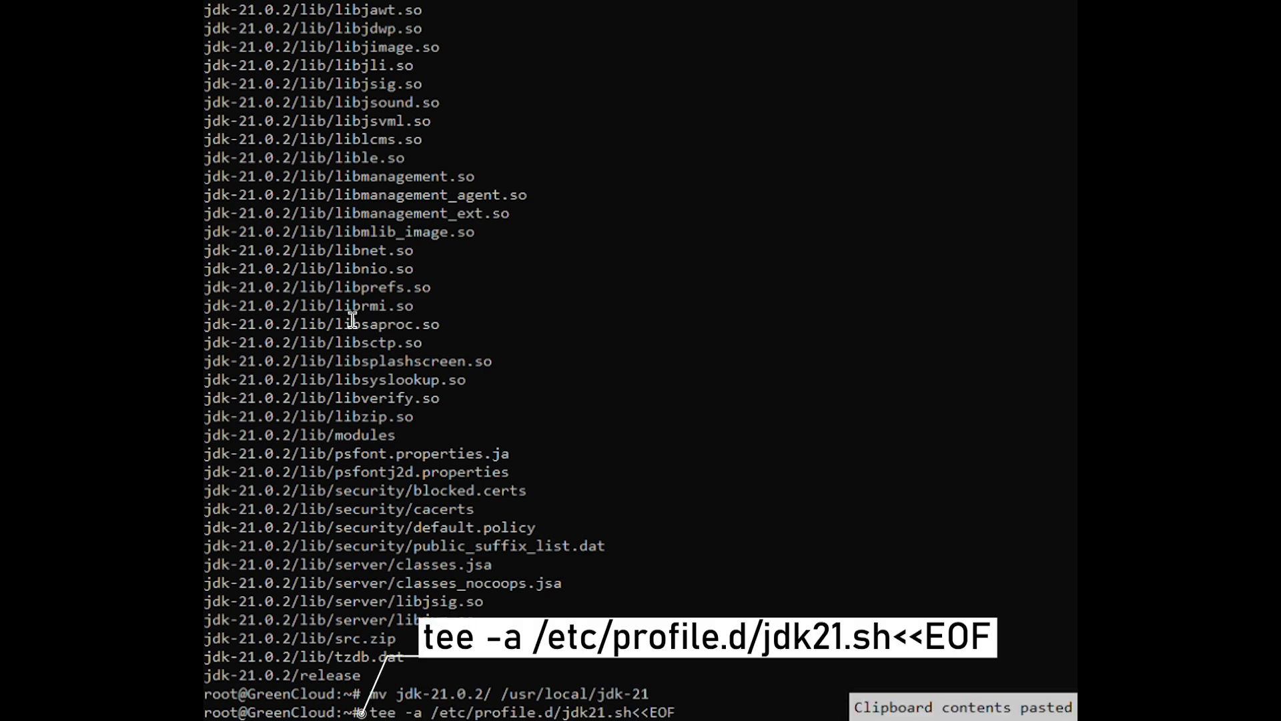
pyautogui.press('Return')
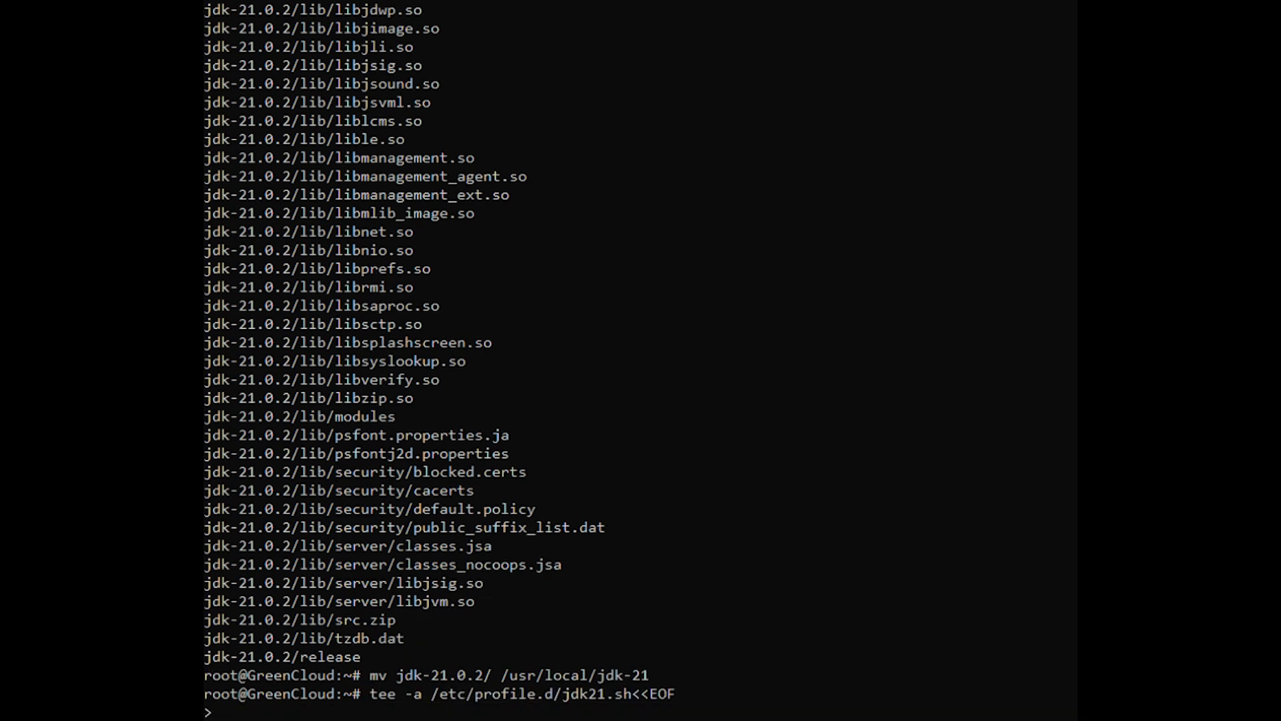
pyautogui.write('export JAVA_HOME=/usr/local/jdk-21')
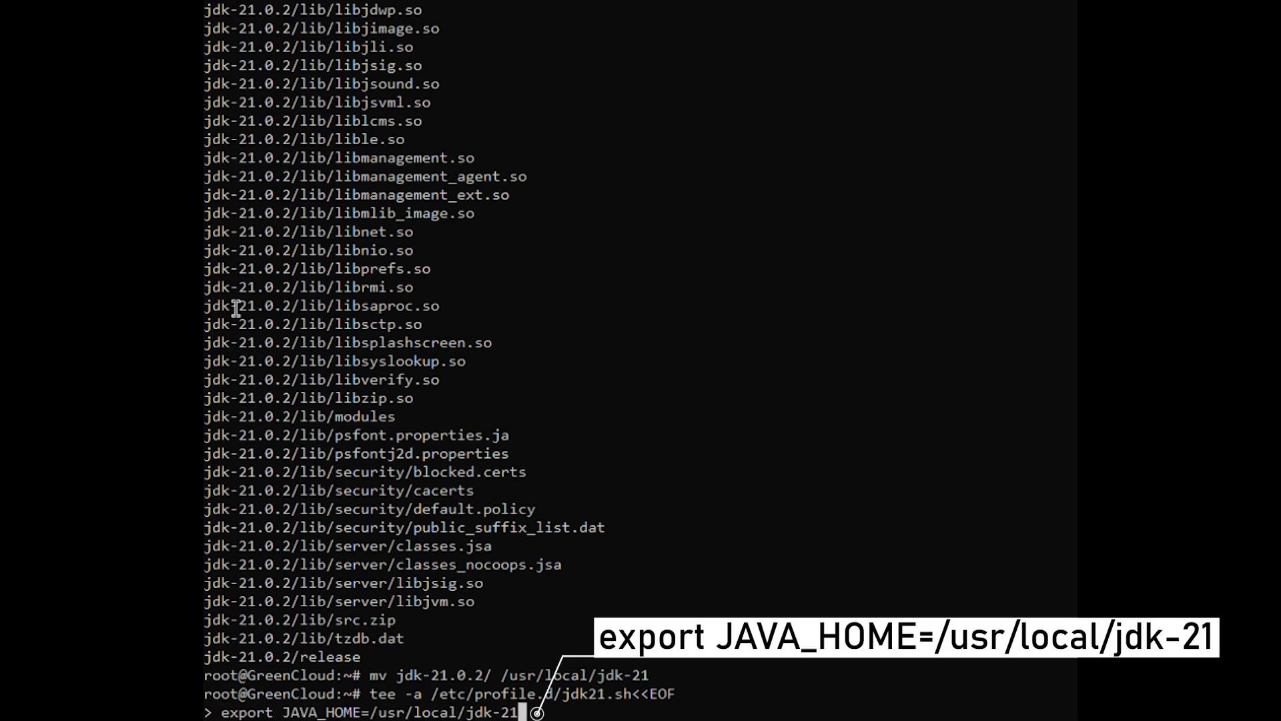
pyautogui.press('Return')
pyautogui.write('export PATH=\\$PATH:\\$JAVA_HOME/bin')
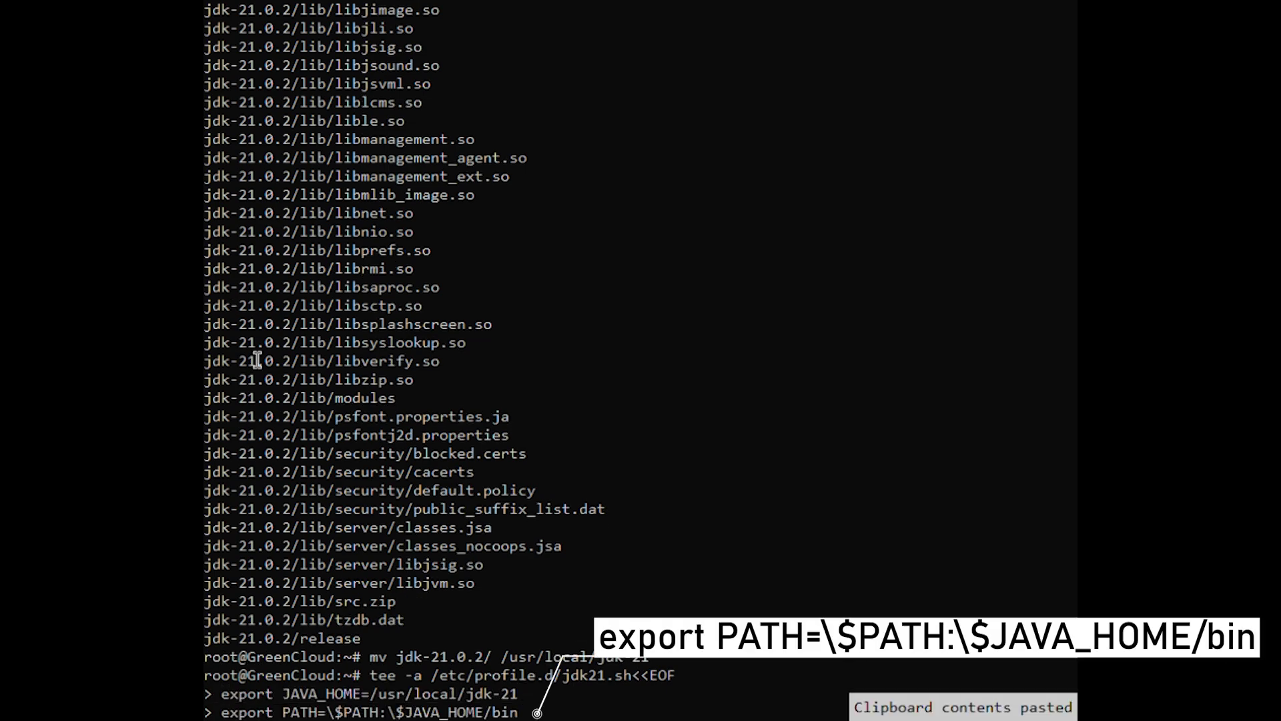
pyautogui.press('Return')
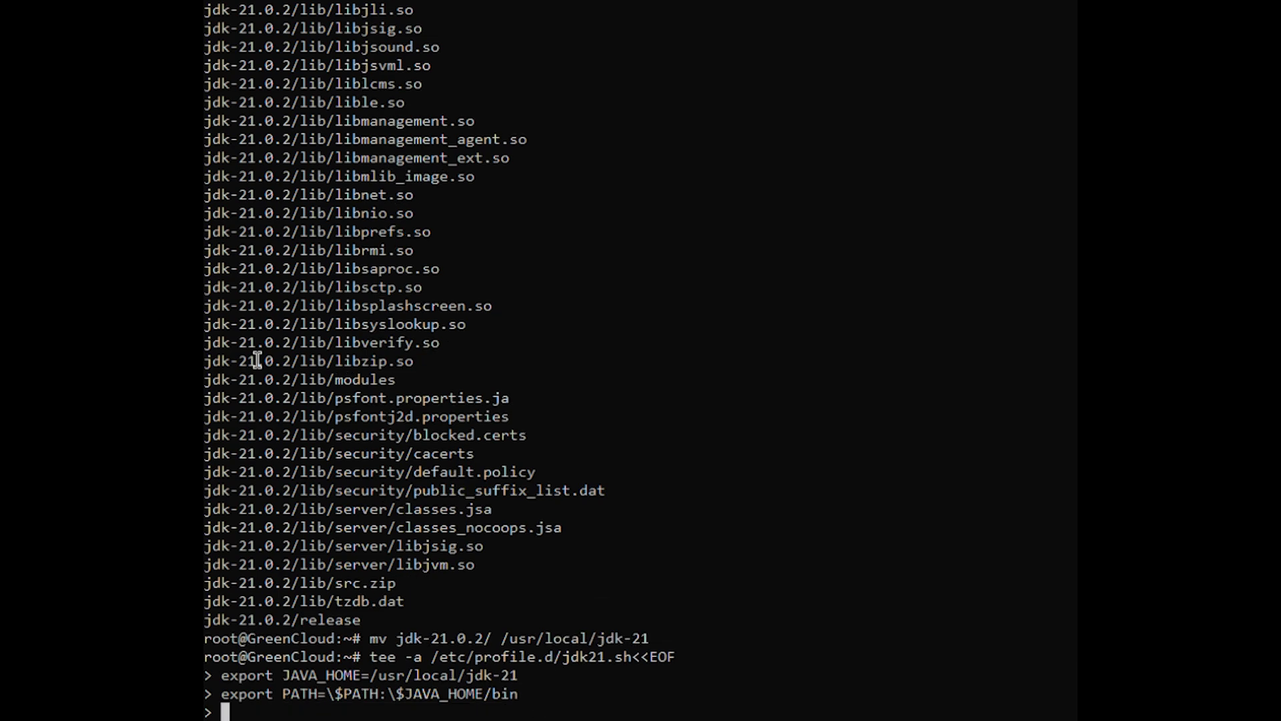
pyautogui.write('EOF')
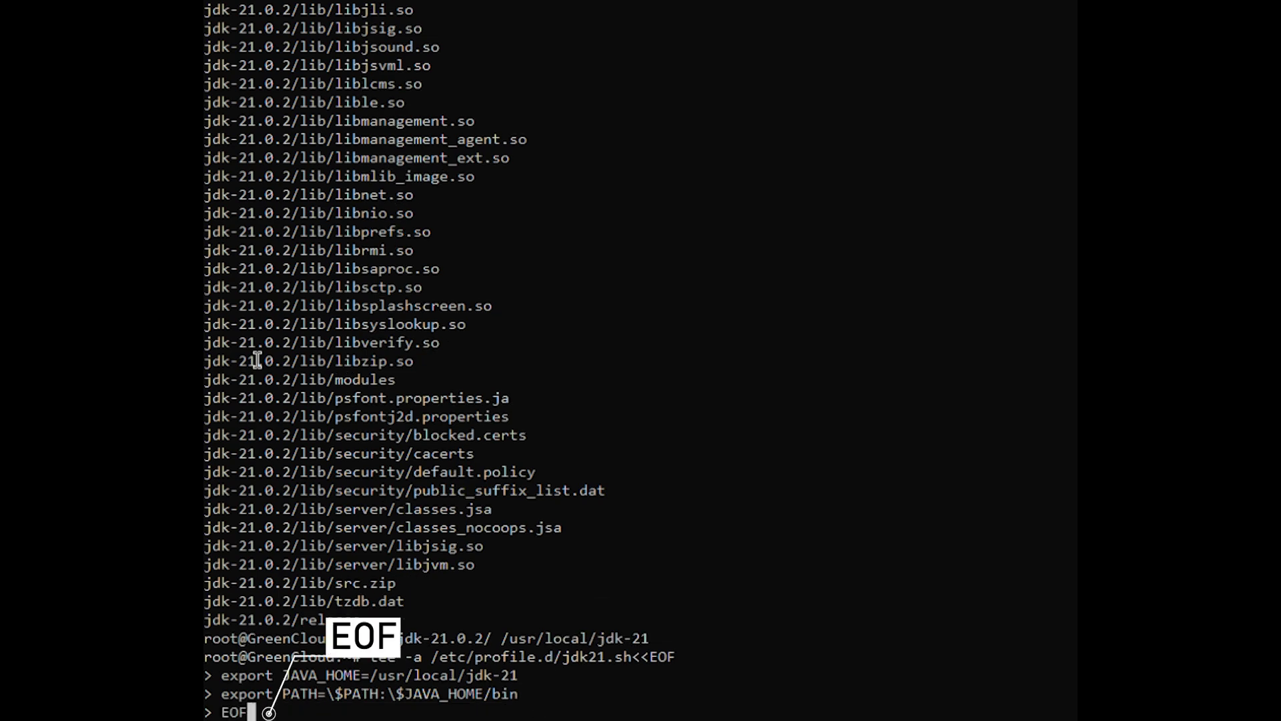
pyautogui.press('Return')
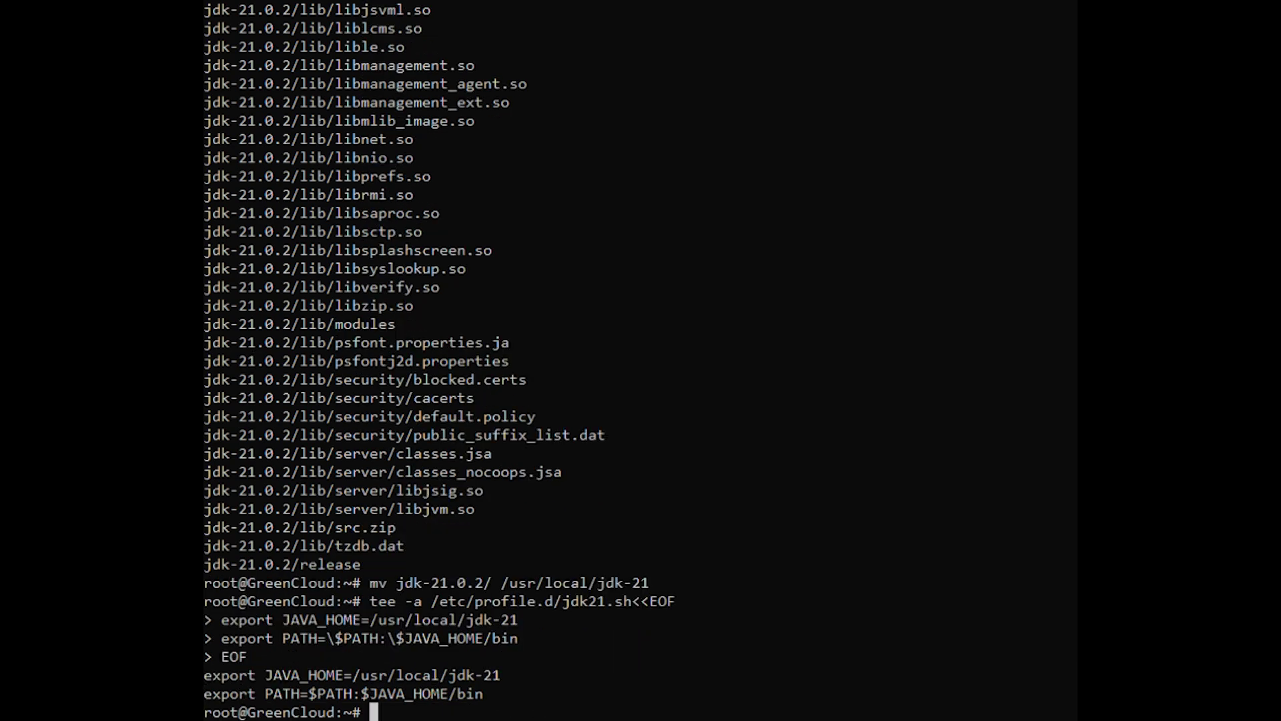